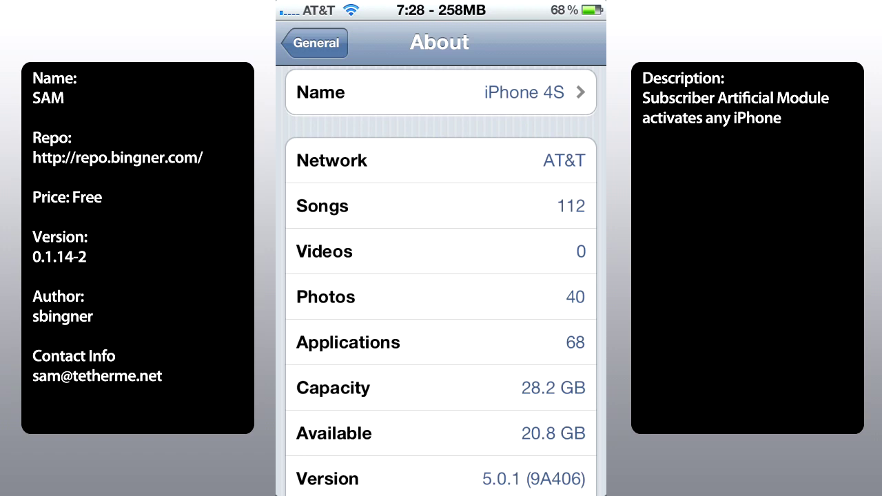
- Check the About screen (iPhone 4S, AT&T, iOS 5.0.1), then launch Cydia from the home screen
click(524, 168)
click(434, 480)
click(411, 479)
key(super)
click(558, 338)
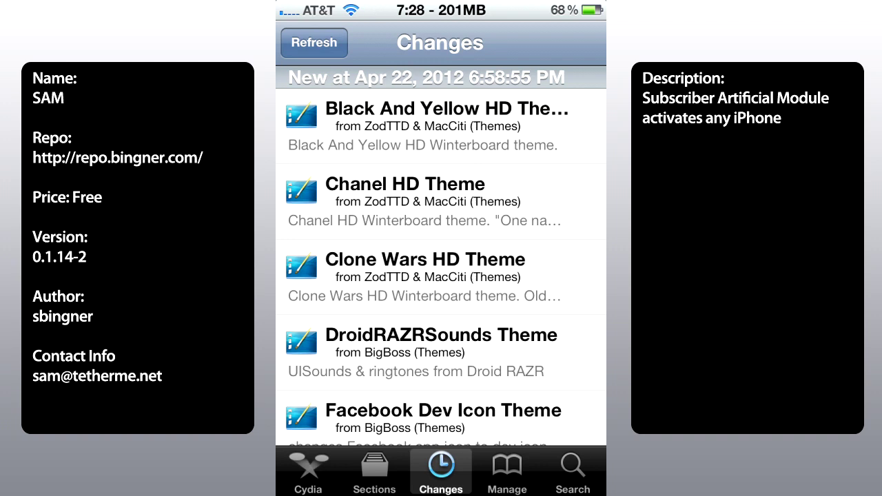
- Add repo.bingner.com as a Cydia source, correcting the 'binger' typo before submitting
click(507, 471)
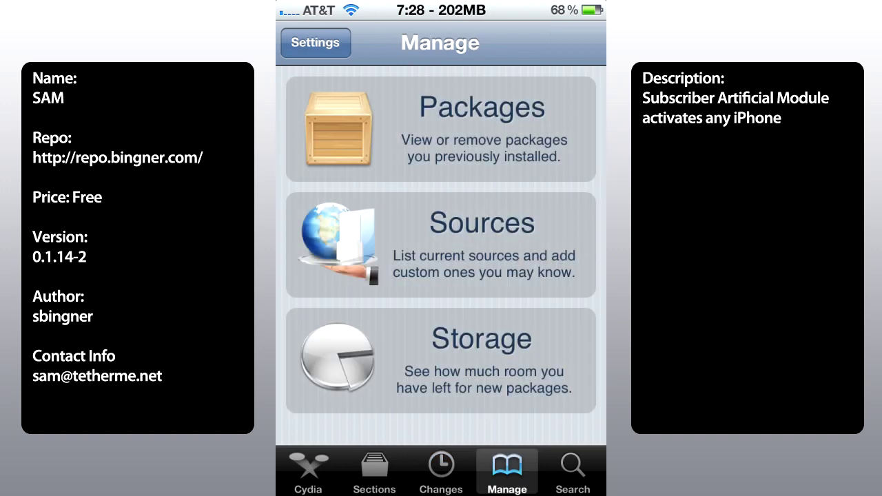
click(441, 244)
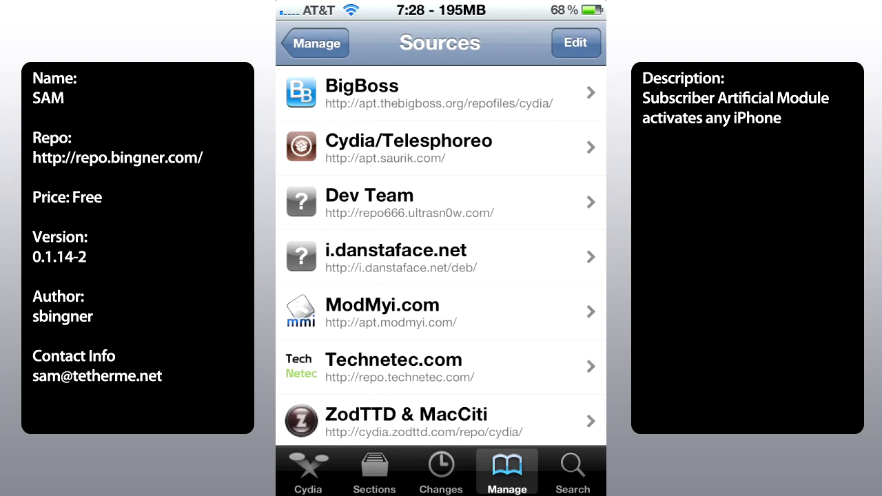
click(575, 43)
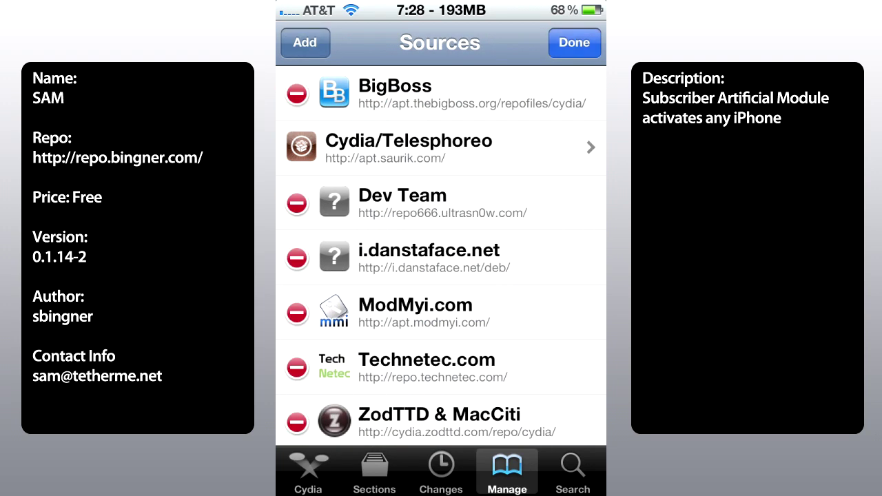
click(305, 42)
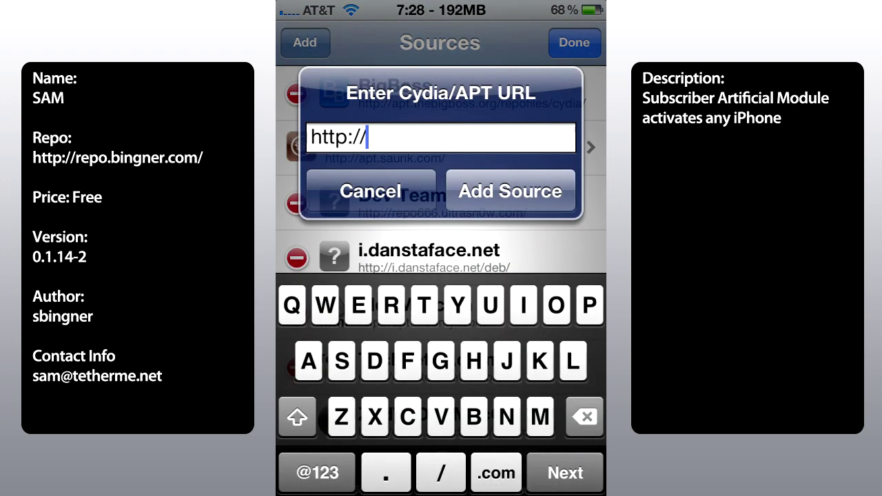
text(repo)
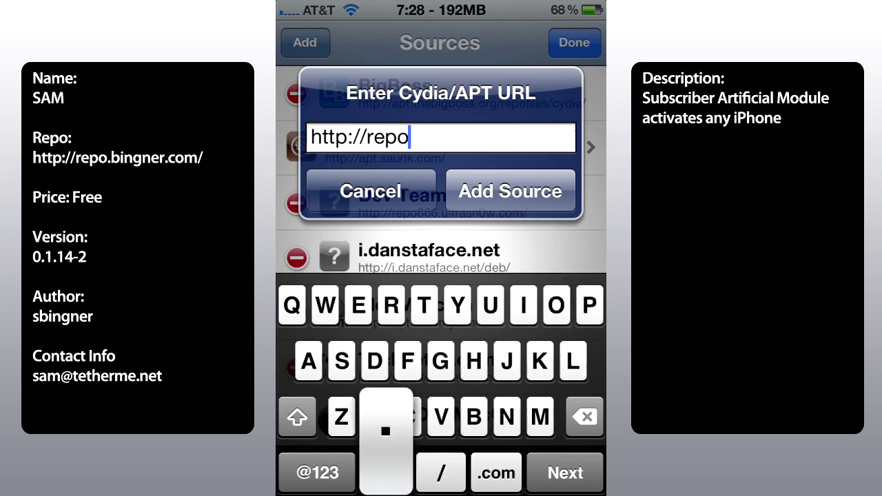
text(.b)
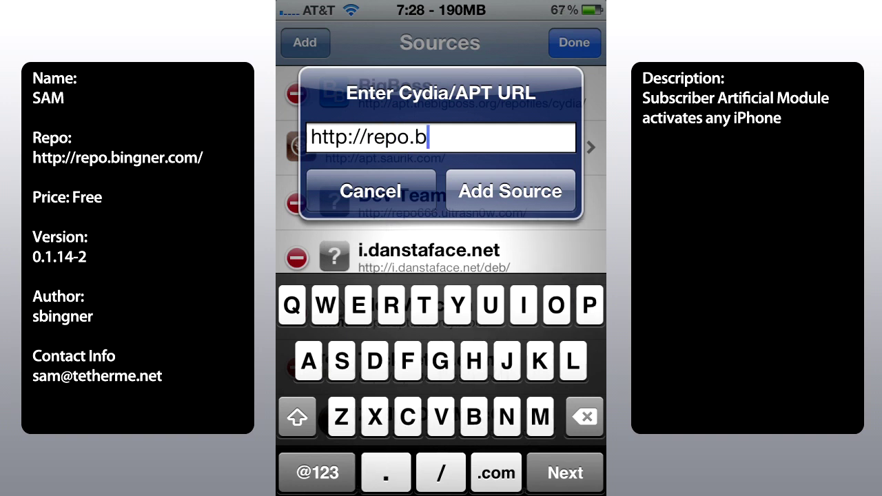
text(ing)
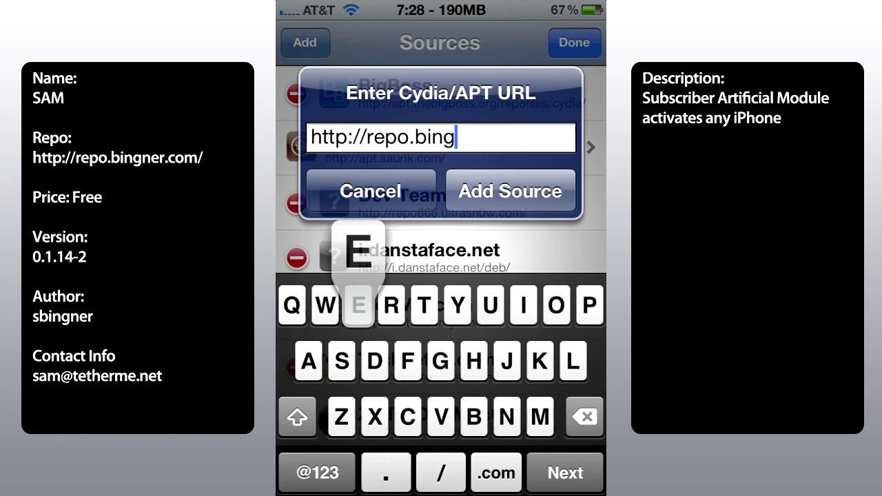
text(er.com)
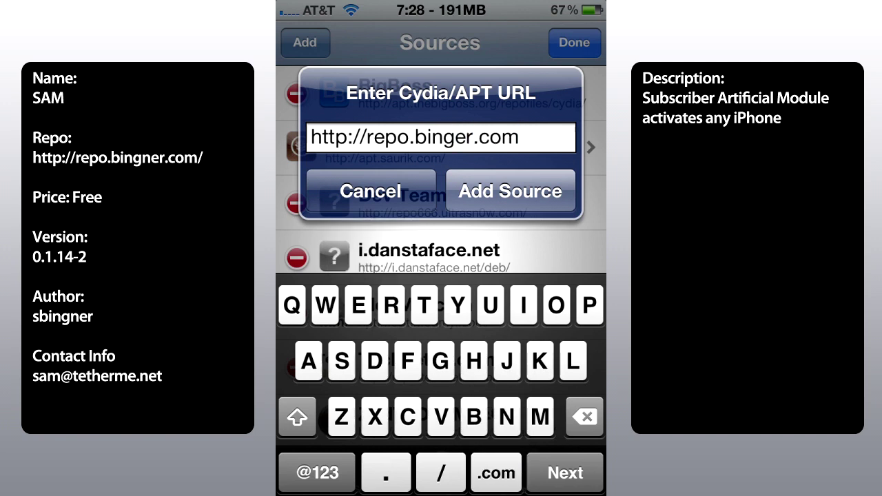
click(465, 137)
text(n)
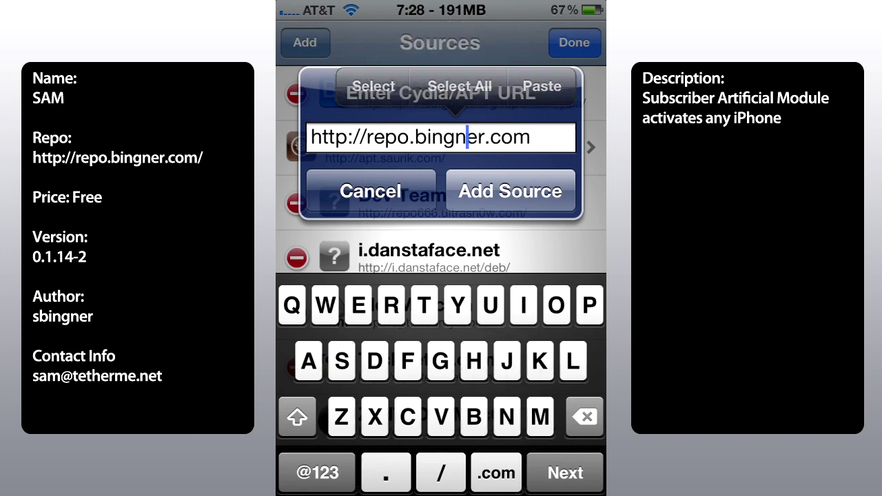
click(509, 191)
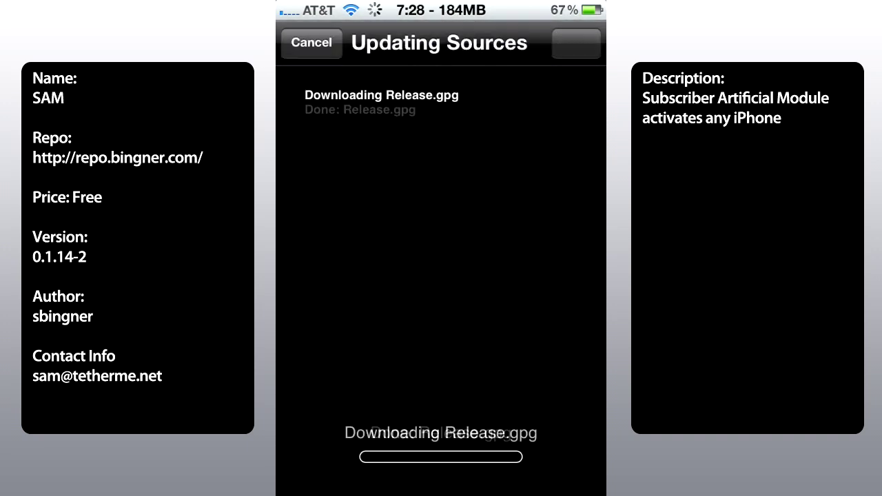
- Open the SAM package in the Bingner repository and install it
click(441, 444)
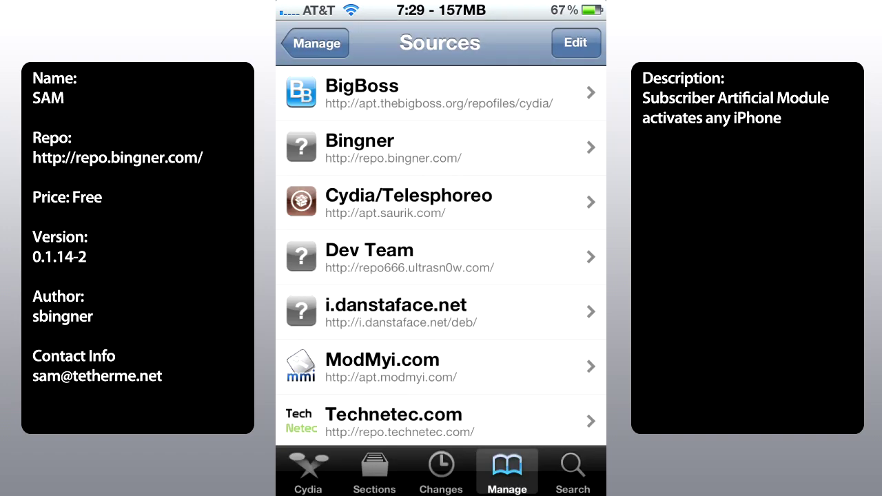
click(414, 147)
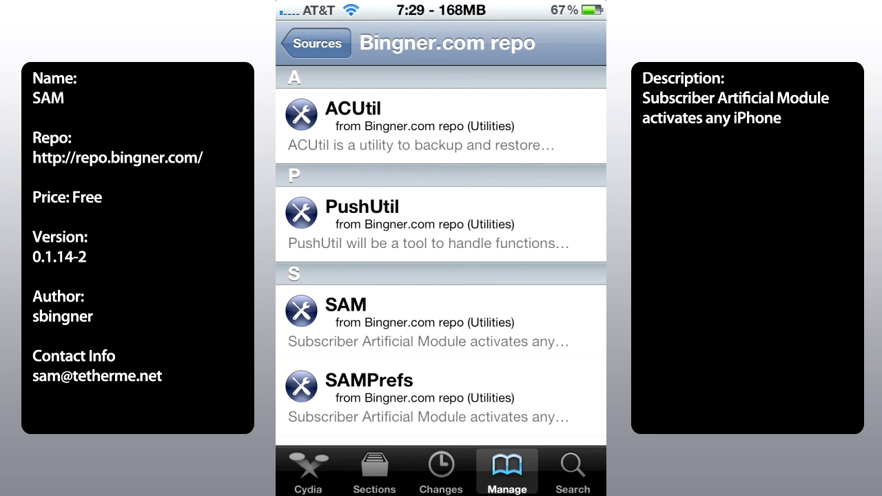
click(414, 322)
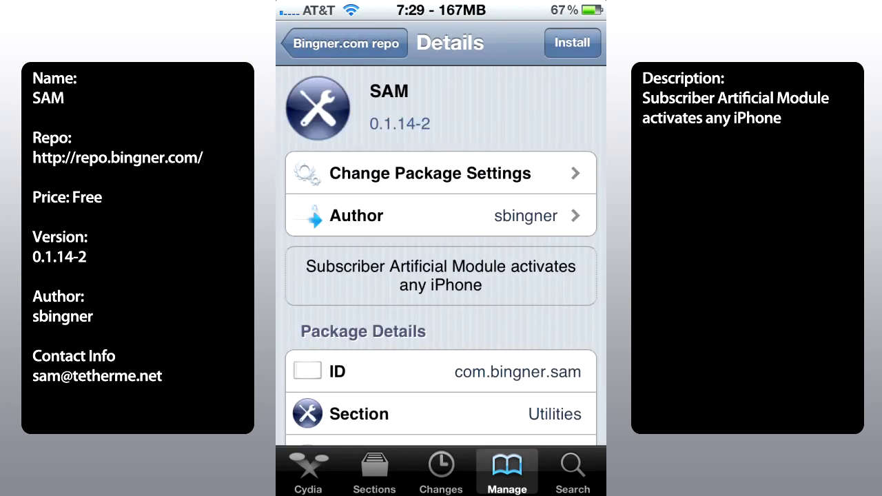
click(572, 43)
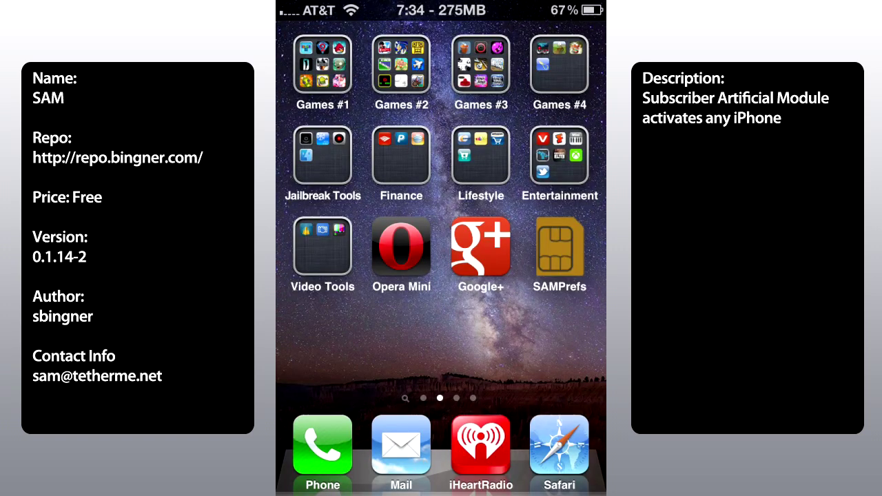
- De-activate the iPhone with push cleared, then view More Information showing the state Unactivated
click(558, 248)
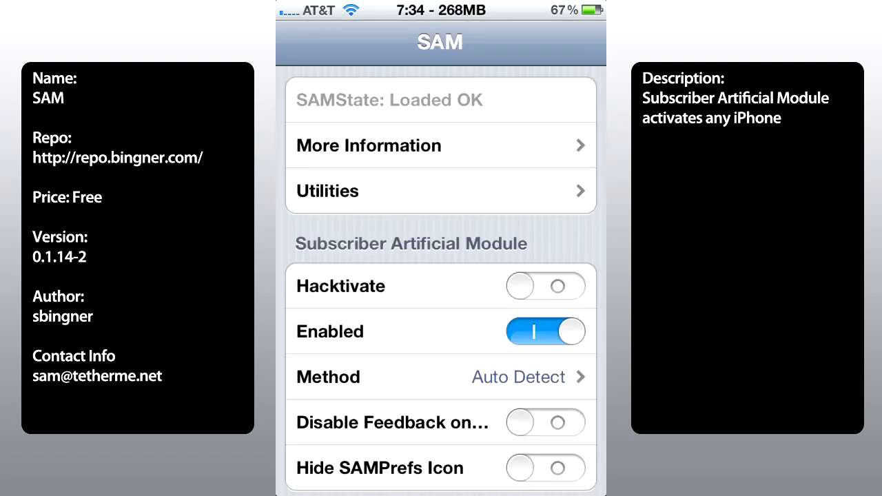
click(440, 198)
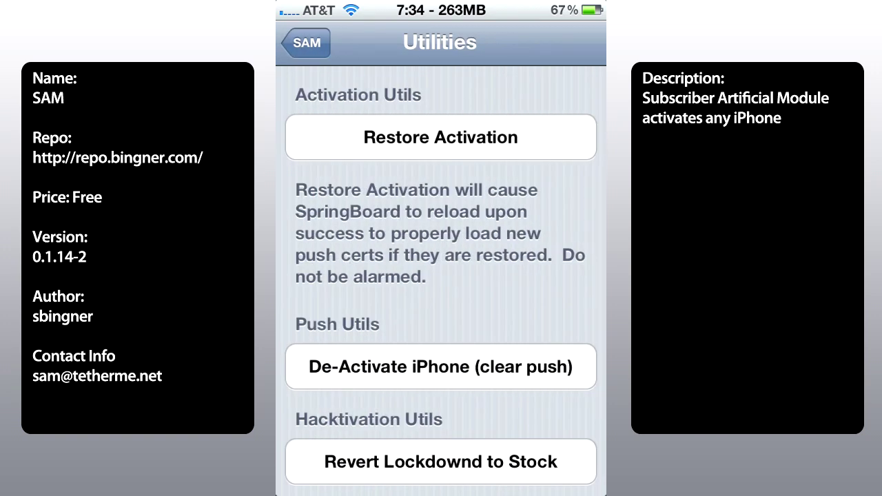
click(497, 365)
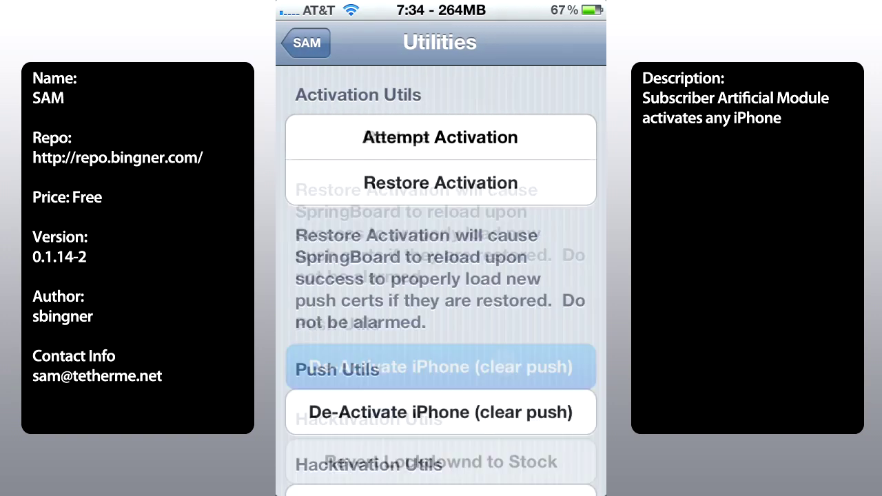
click(502, 287)
click(305, 43)
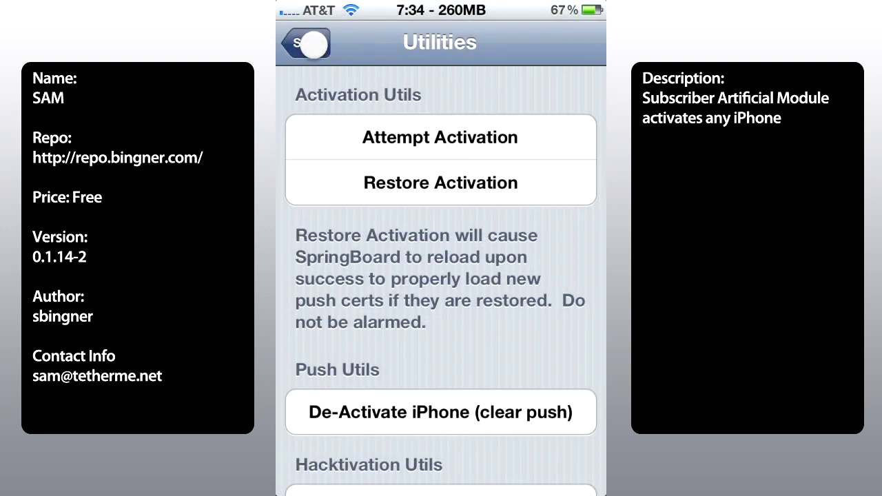
click(368, 145)
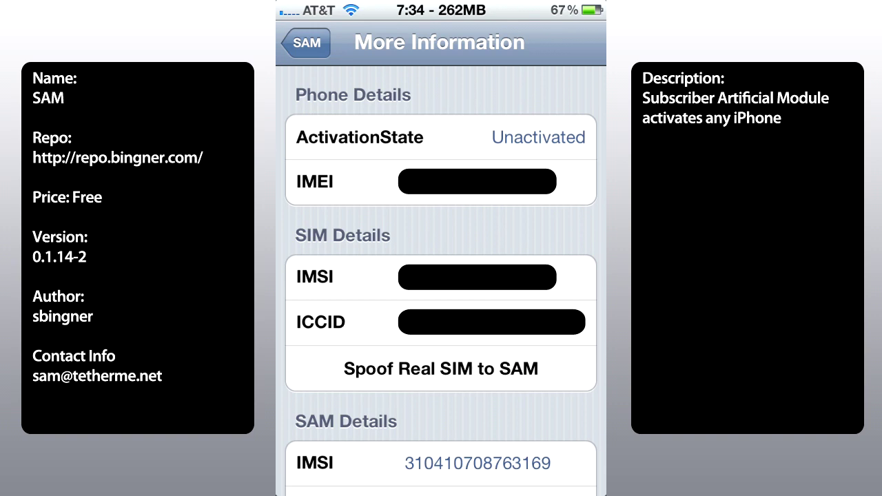
- Copy the real SIM's IMSI value and dismiss the No SIM Card Installed alert
click(477, 276)
click(477, 168)
click(475, 118)
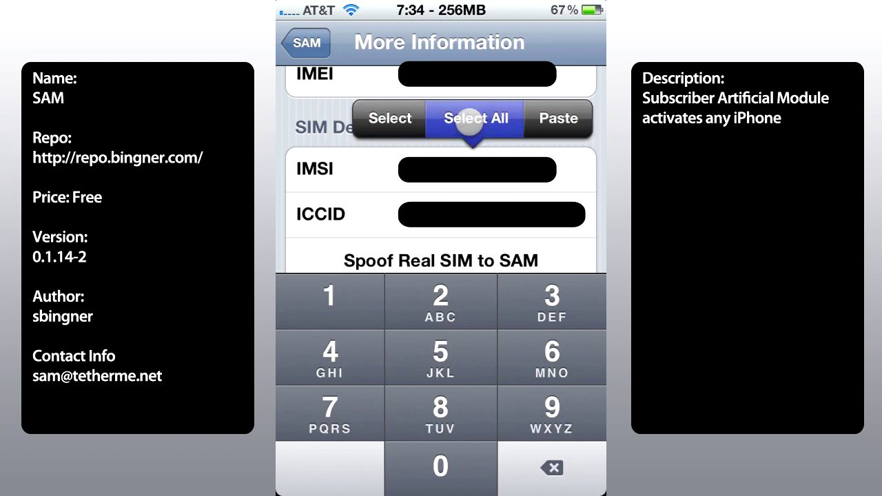
click(473, 119)
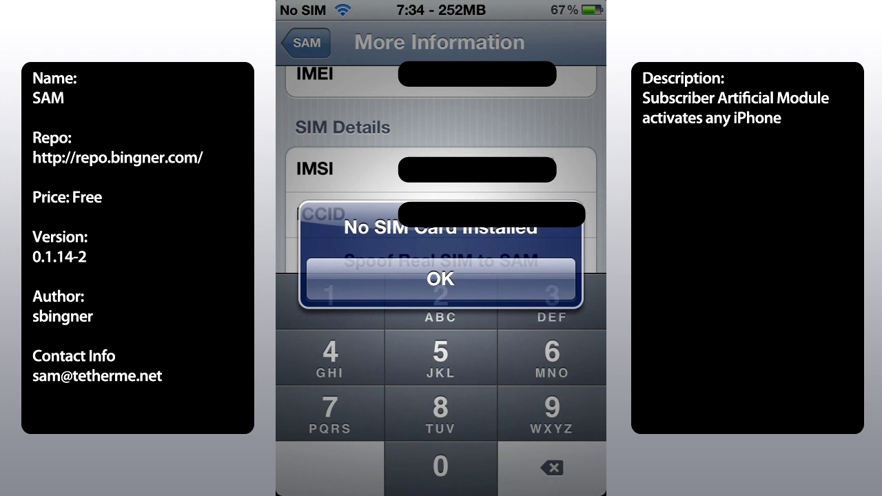
click(478, 270)
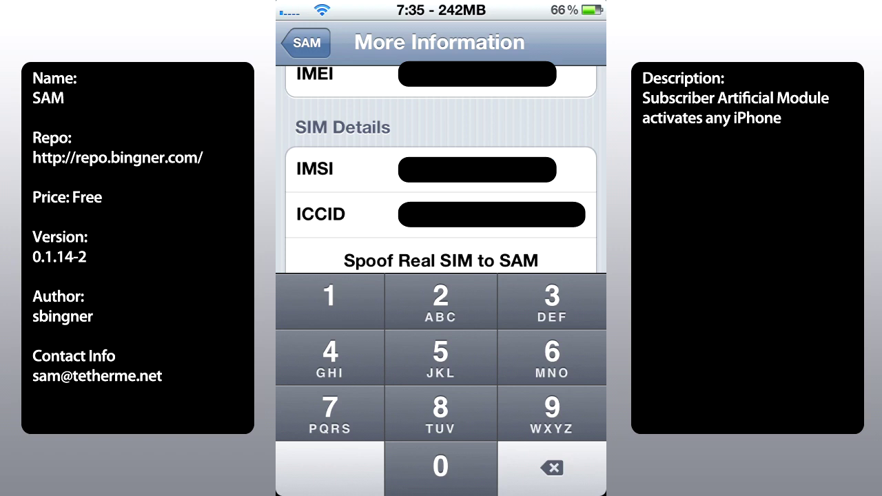
- Set the SAM method to By Country and Carrier
click(306, 43)
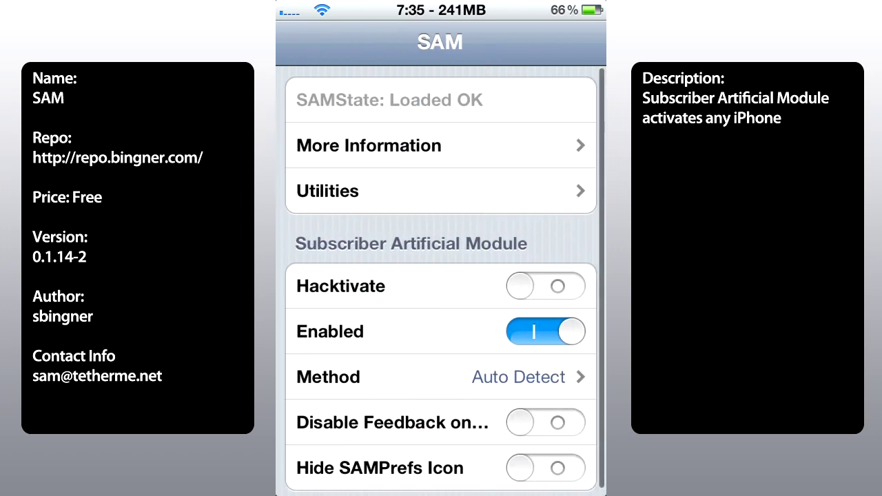
click(448, 377)
click(484, 191)
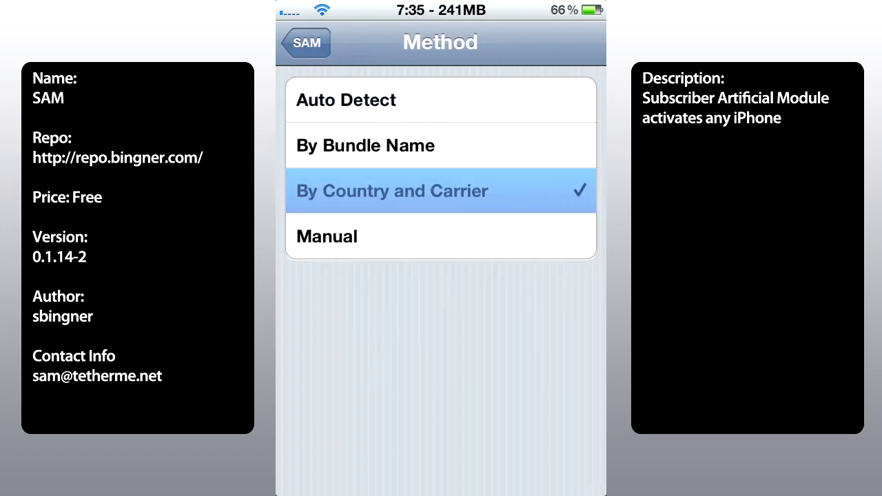
click(344, 42)
- Set the country to United States
click(449, 423)
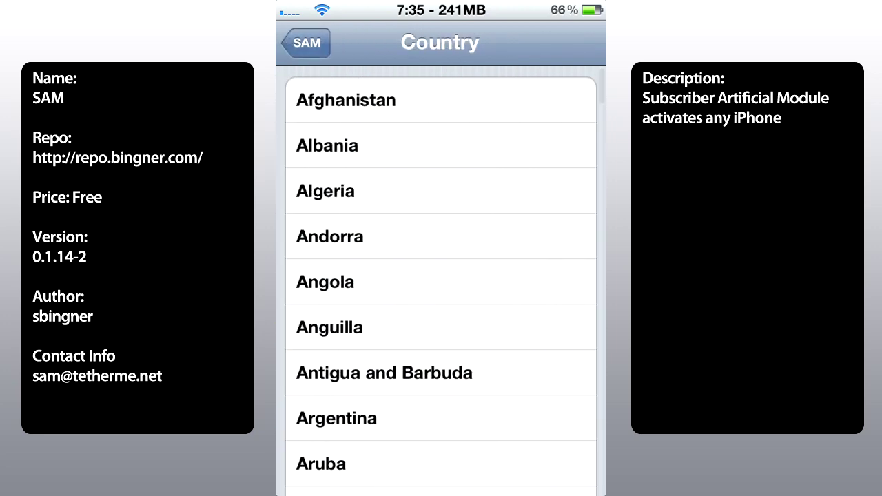
mouse_move(515, 416)
mouse_down()
mouse_move(527, 113)
mouse_move(516, 75)
mouse_up()
click(534, 133)
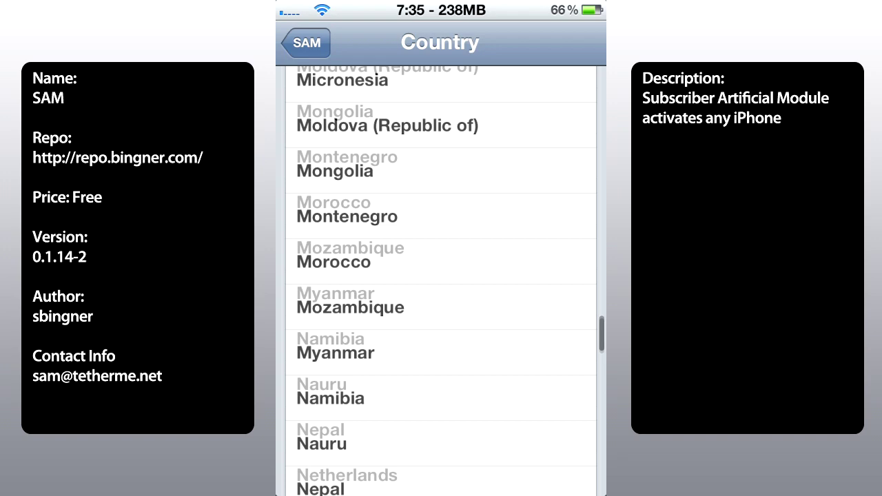
drag(517, 344, 517, 138)
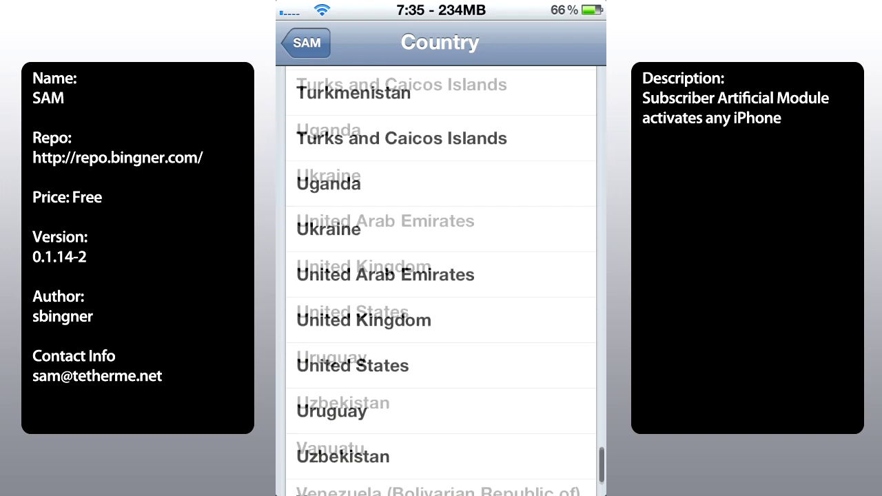
drag(455, 124, 457, 246)
click(441, 239)
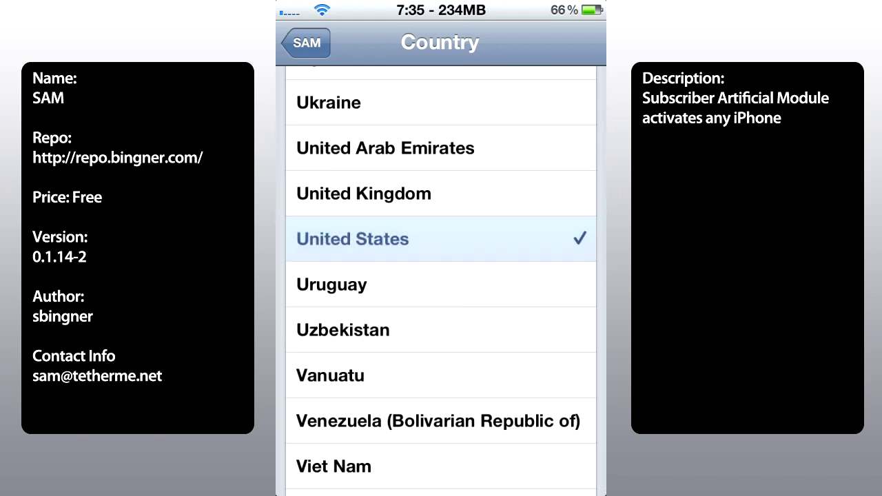
- Set the carrier to T-Mobile USA and return to the main SAM settings
click(443, 466)
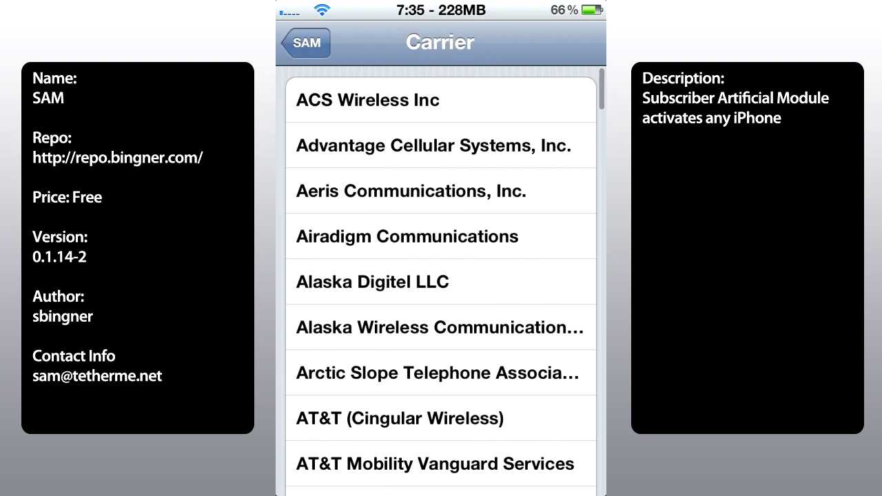
mouse_move(455, 401)
mouse_down()
mouse_move(455, 360)
mouse_move(583, 227)
mouse_up()
drag(523, 382, 562, 69)
drag(524, 310, 520, 111)
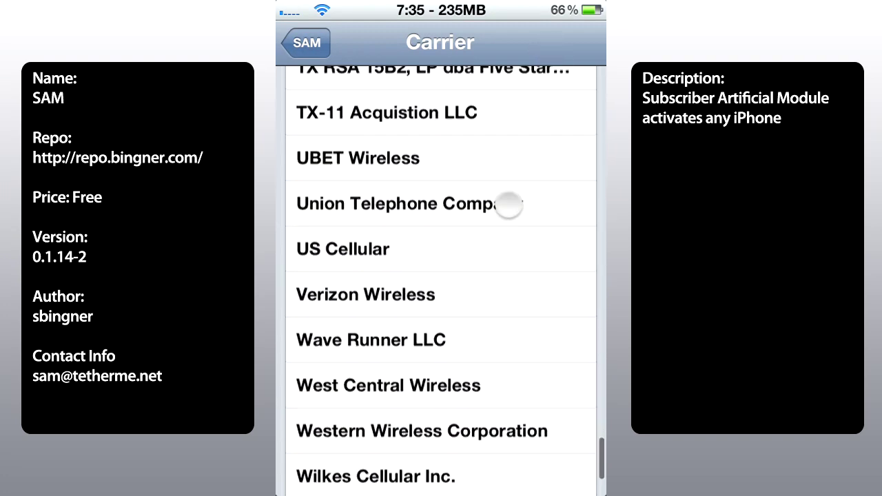
mouse_move(507, 205)
mouse_down()
mouse_move(501, 470)
mouse_move(502, 354)
mouse_up()
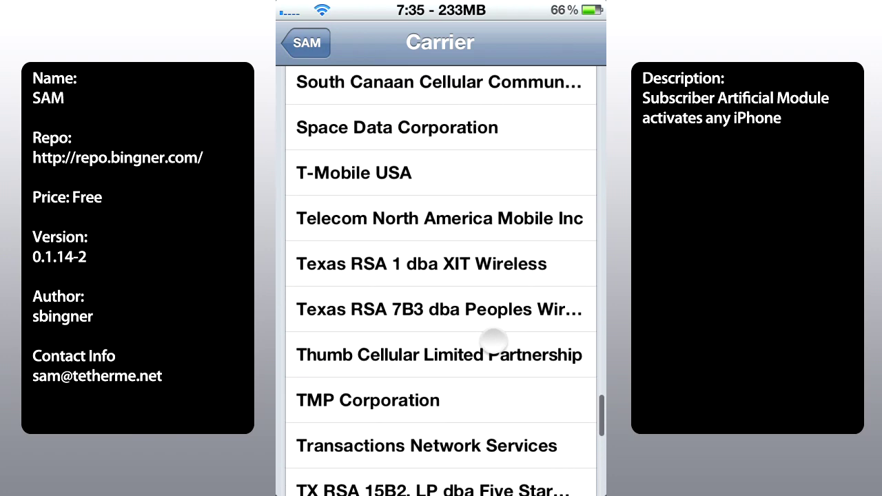
click(408, 177)
click(304, 41)
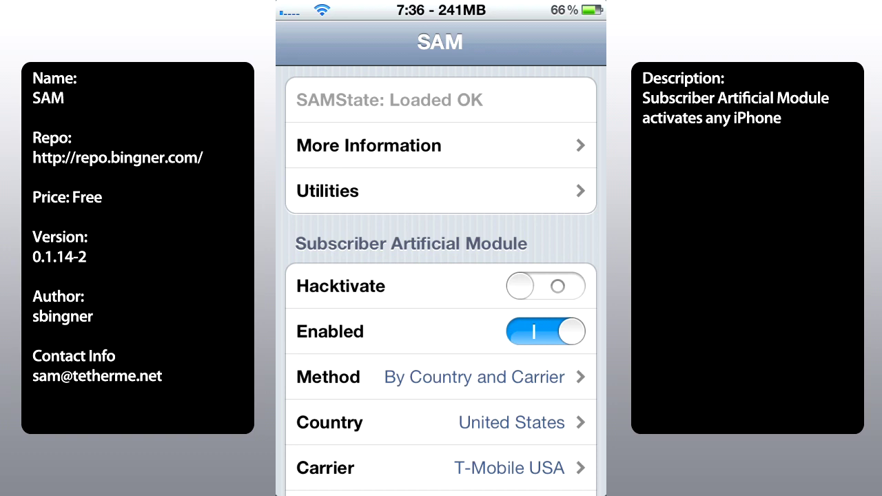
- Spoof the real SIM to SAM from More Information and acknowledge the Spoofed confirmation
click(369, 145)
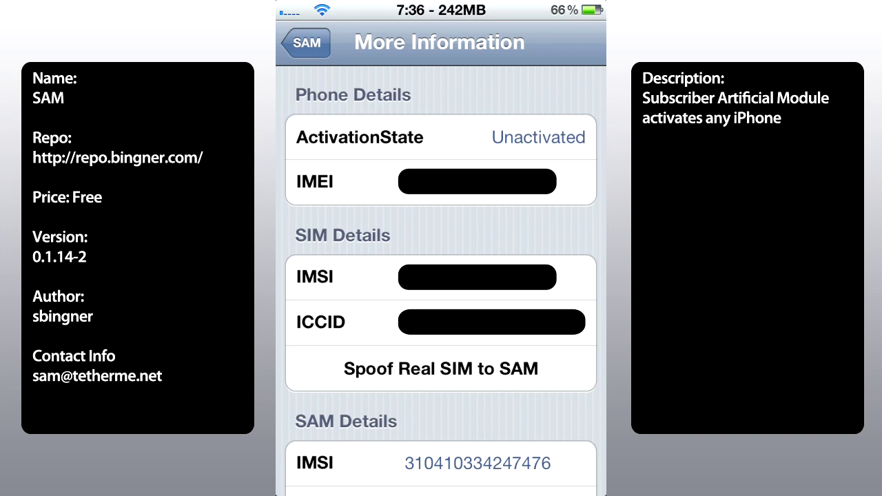
click(466, 369)
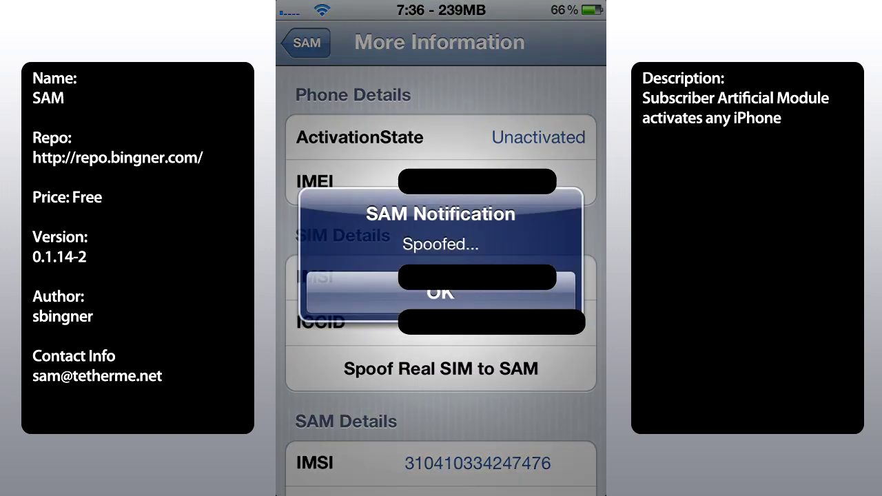
click(441, 293)
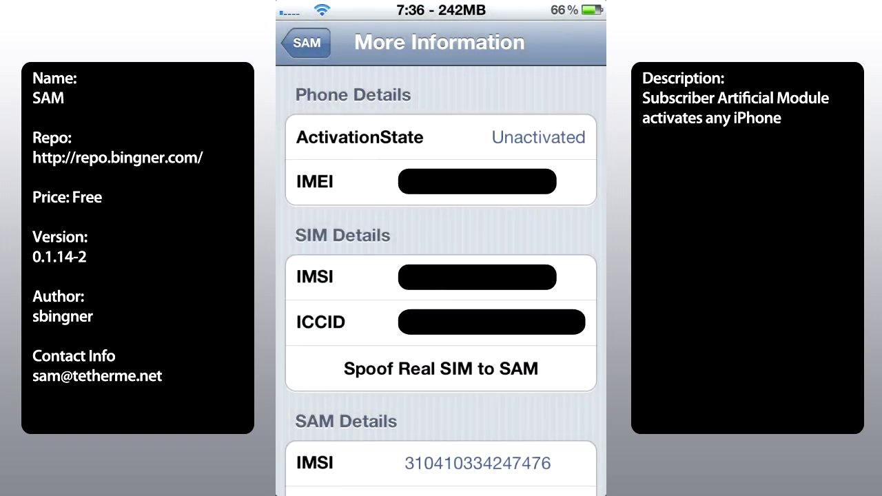
- Select and copy the whole IMSI value, then go back and check the SAM Utilities
click(476, 277)
click(551, 169)
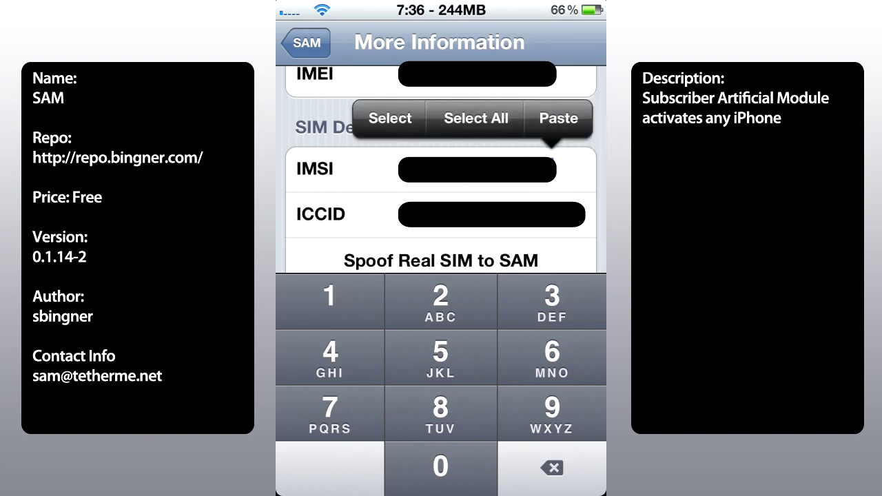
click(476, 118)
click(472, 117)
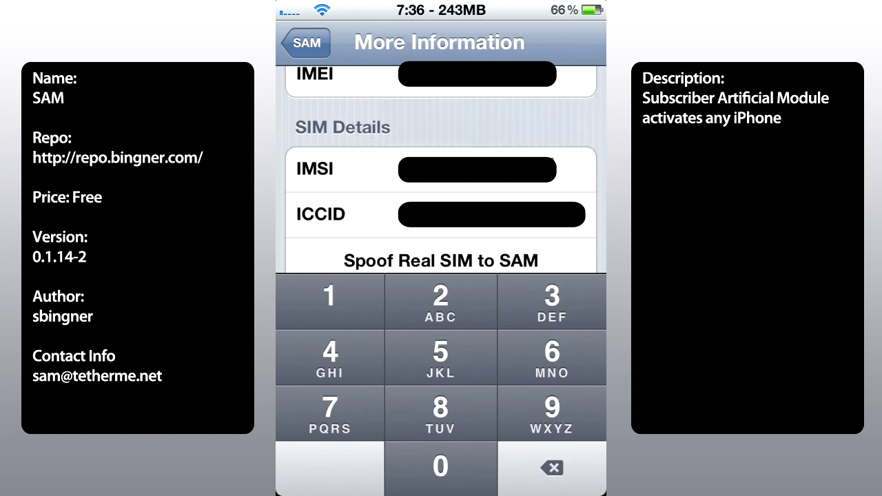
click(306, 42)
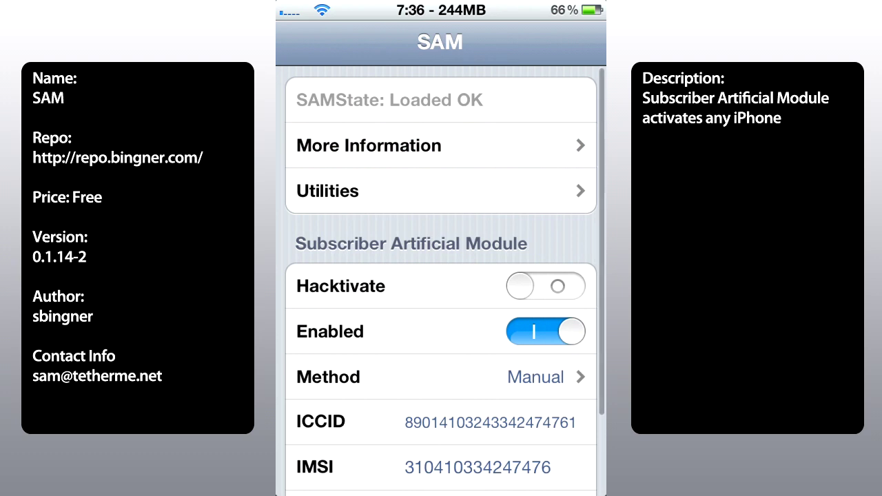
click(409, 185)
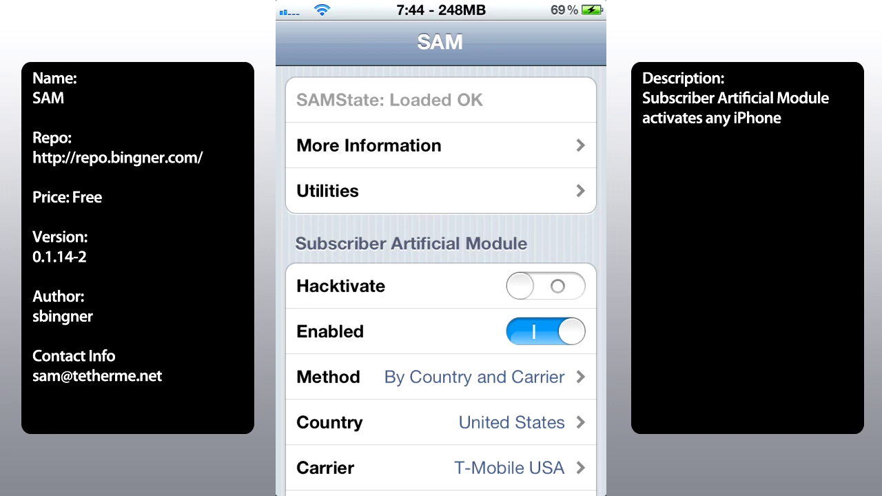
- Disable SAM and exit to the home screen, now showing T-Mobile
click(546, 331)
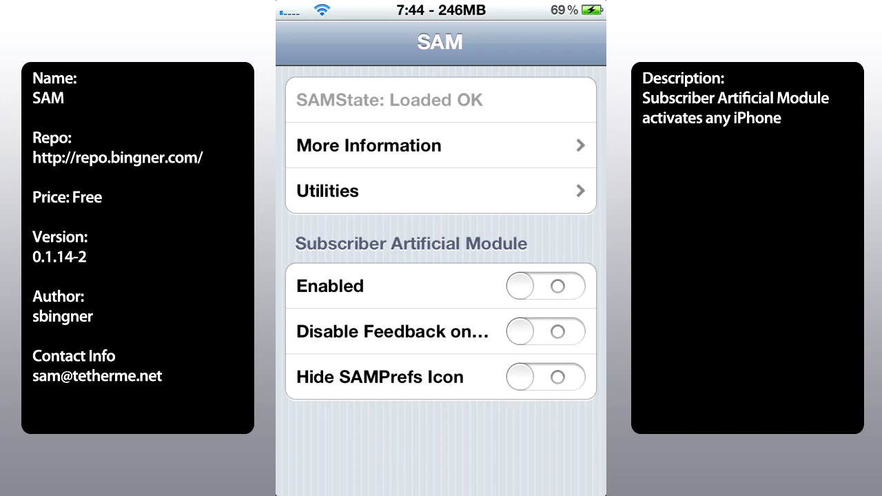
key(Home)
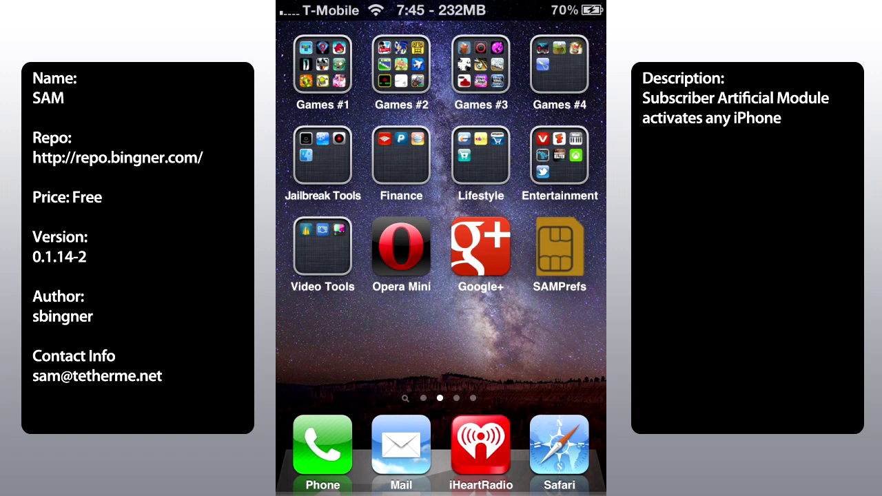
- Dial 611 on the Phone keypad and place the call
click(322, 445)
click(550, 203)
click(328, 132)
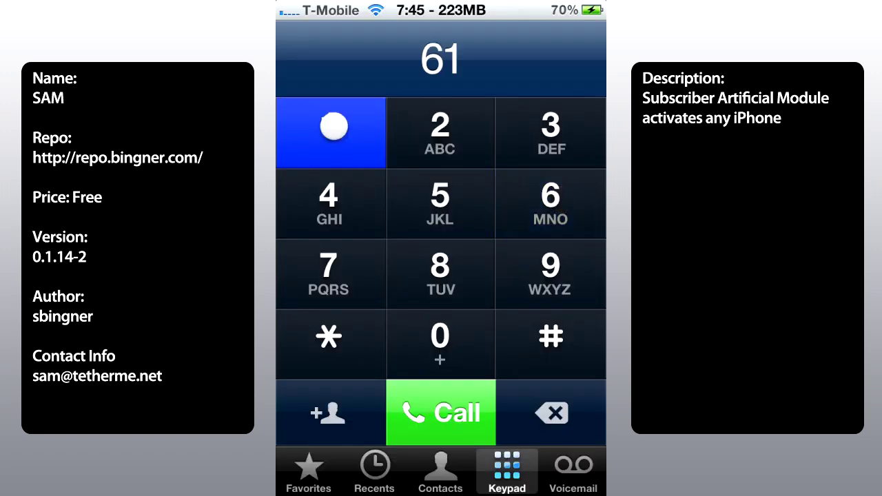
click(454, 406)
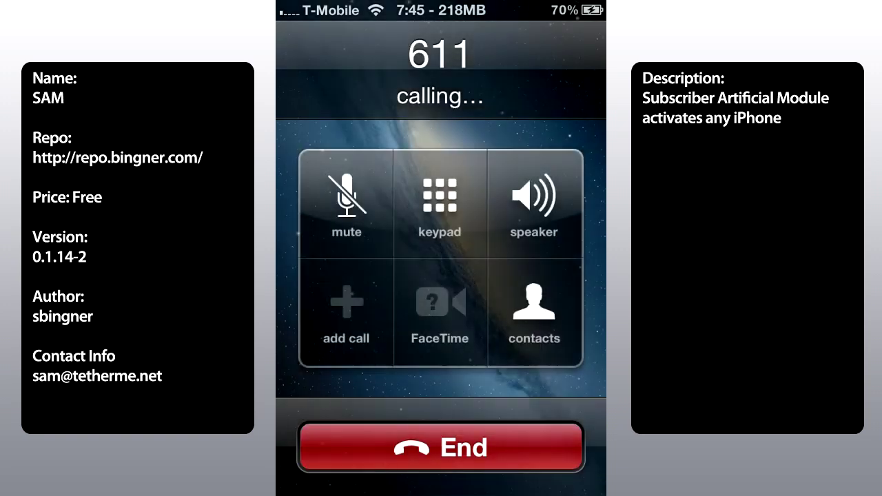